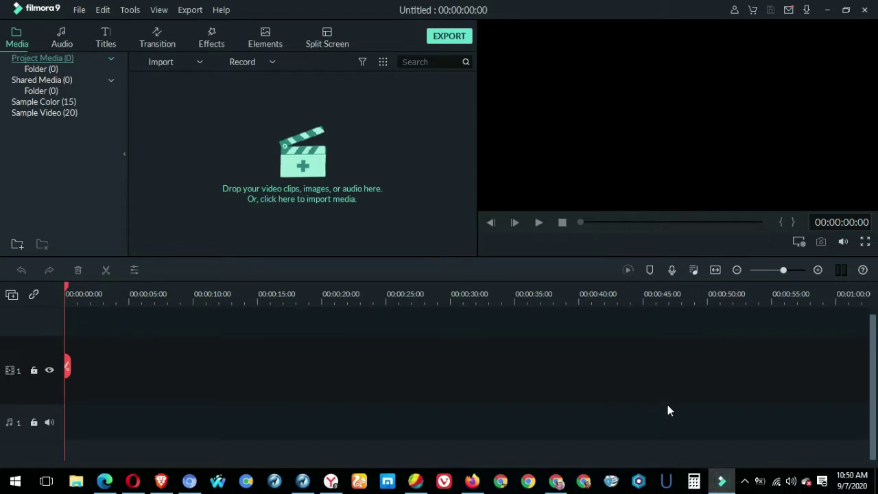
# Step: Import the video video_20200809_225839 from the GIG VILLAGE folder in Videos into the project media
pyautogui.click(199, 63)
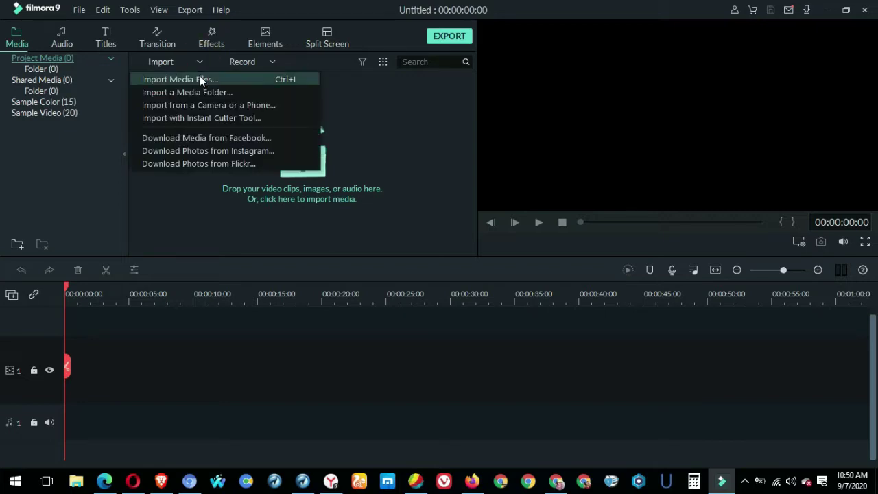
pyautogui.click(200, 76)
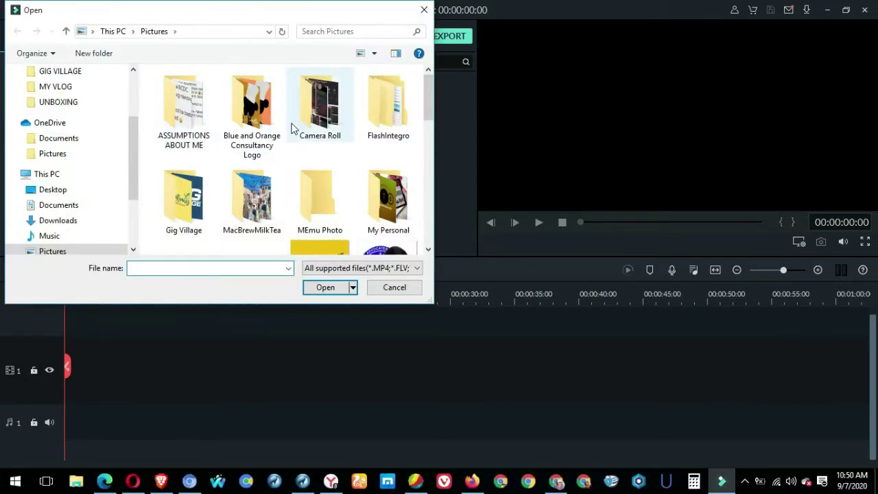
pyautogui.scroll(-3, 290, 130)
pyautogui.scroll(-2, 68, 187)
pyautogui.click(50, 235)
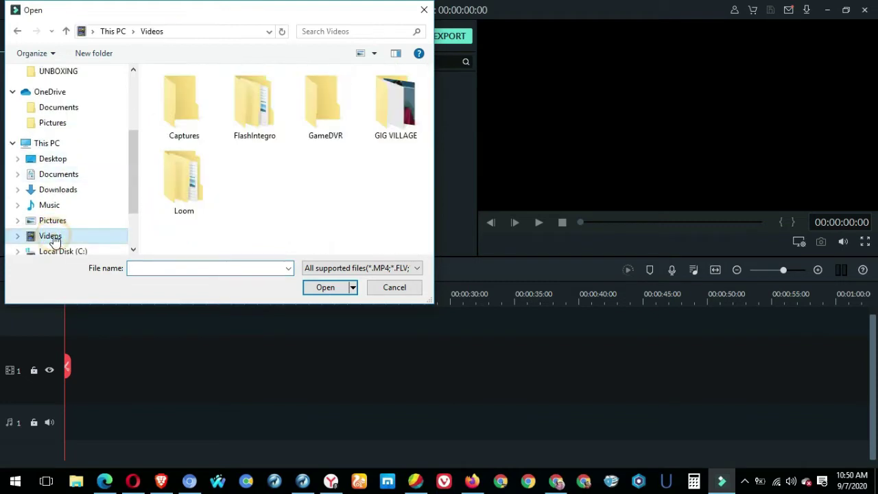
pyautogui.doubleClick(398, 127)
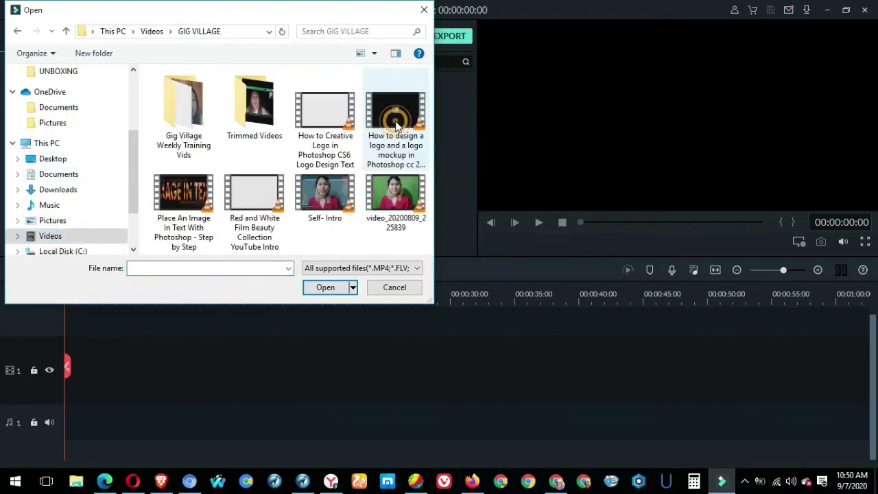
pyautogui.click(393, 199)
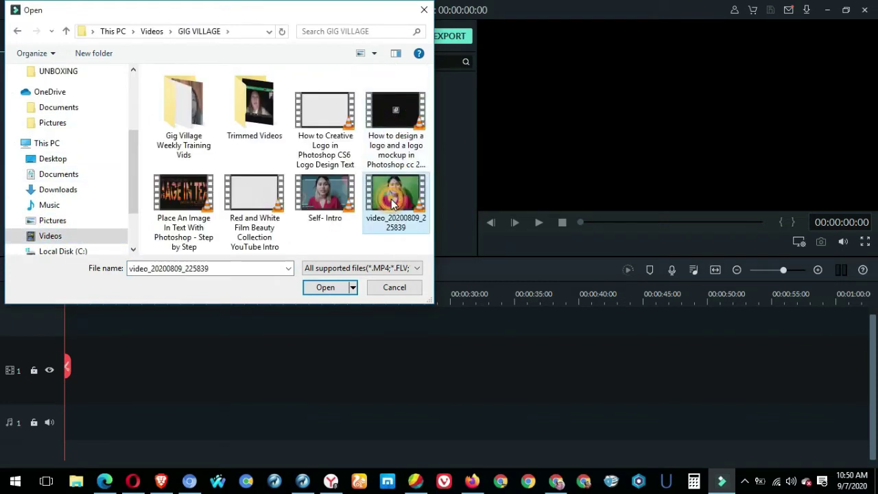
pyautogui.click(328, 287)
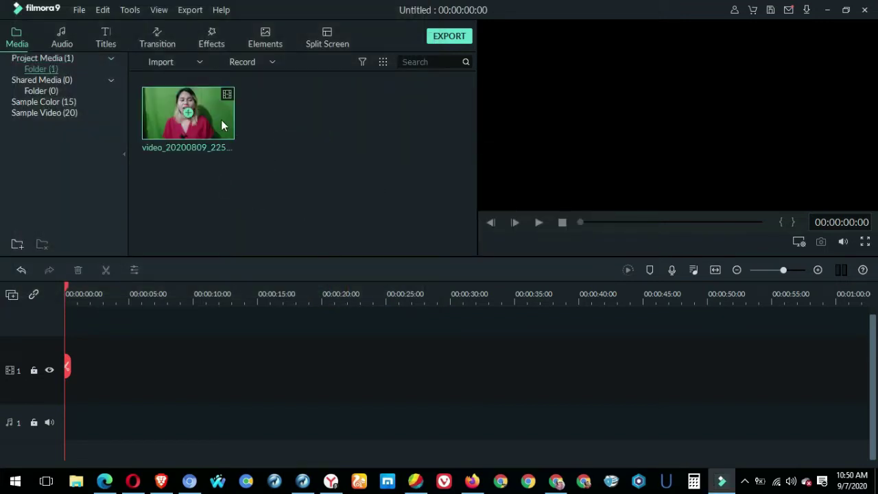
# Step: Place the imported video at the start of video track 1, matching the project settings to the media at 1280 x 720 23fps
pyautogui.moveTo(220, 119); pyautogui.dragTo(59, 362)
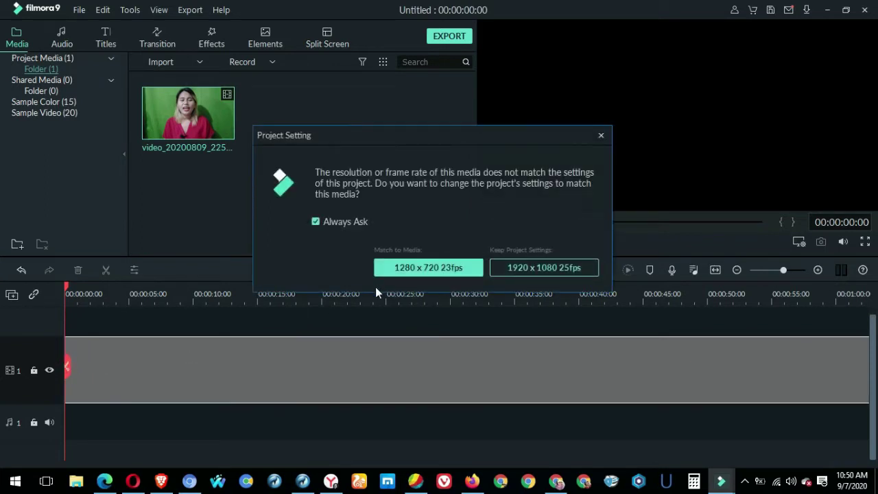
pyautogui.click(388, 272)
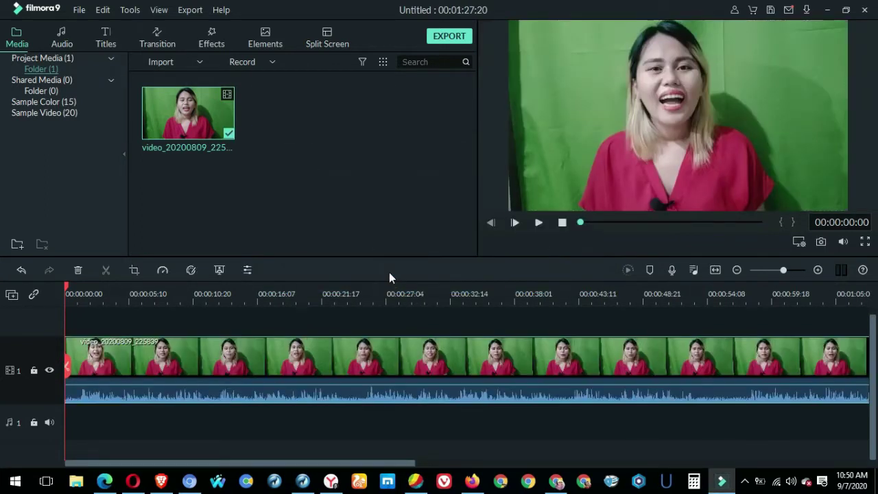
# Step: Play the green-screen clip through to its end to review the footage
pyautogui.click(570, 75)
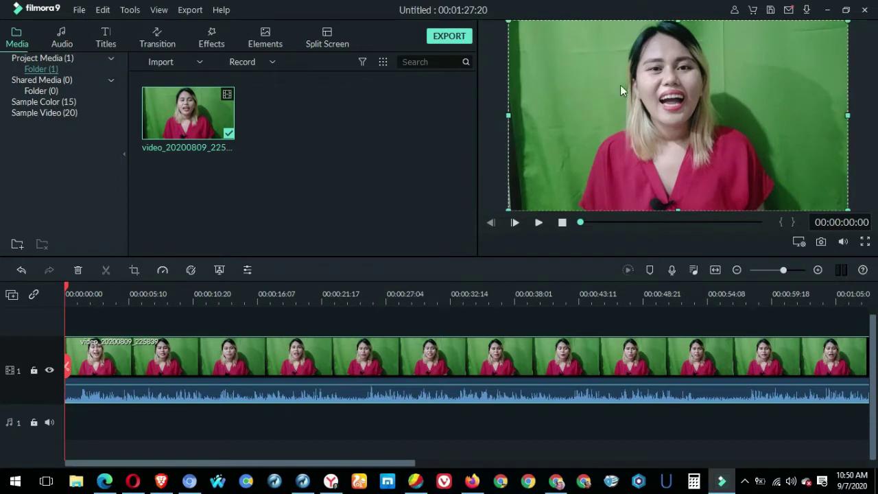
pyautogui.click(775, 91)
pyautogui.click(749, 83)
pyautogui.click(294, 423)
pyautogui.press('space')
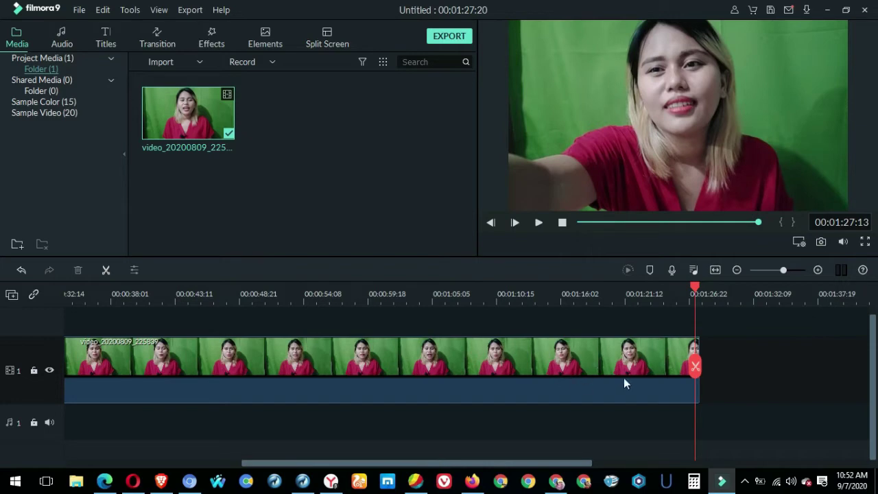
# Step: Apply the Green Screen chroma key to the video clip with green as the key color and accept the settings
pyautogui.rightClick(287, 354)
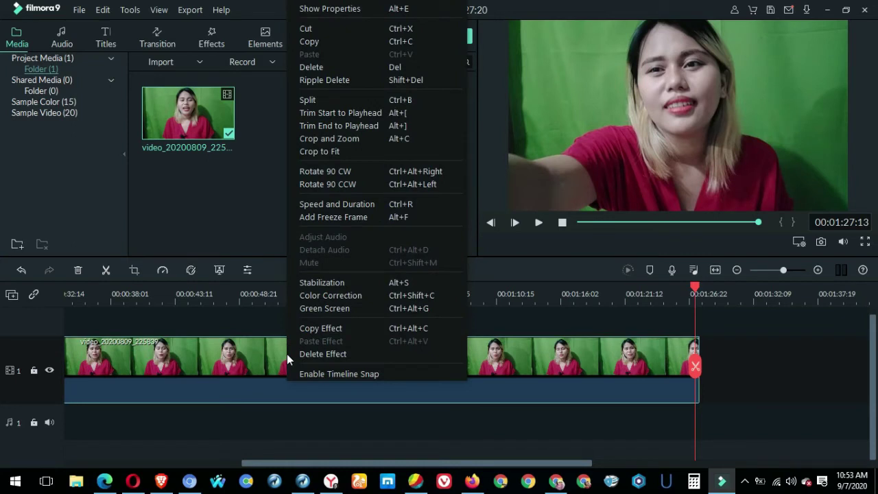
pyautogui.click(319, 309)
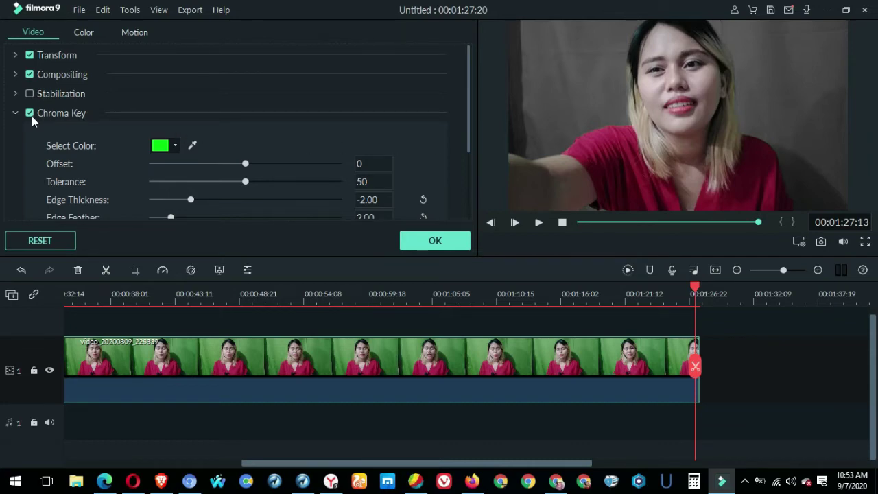
pyautogui.click(433, 243)
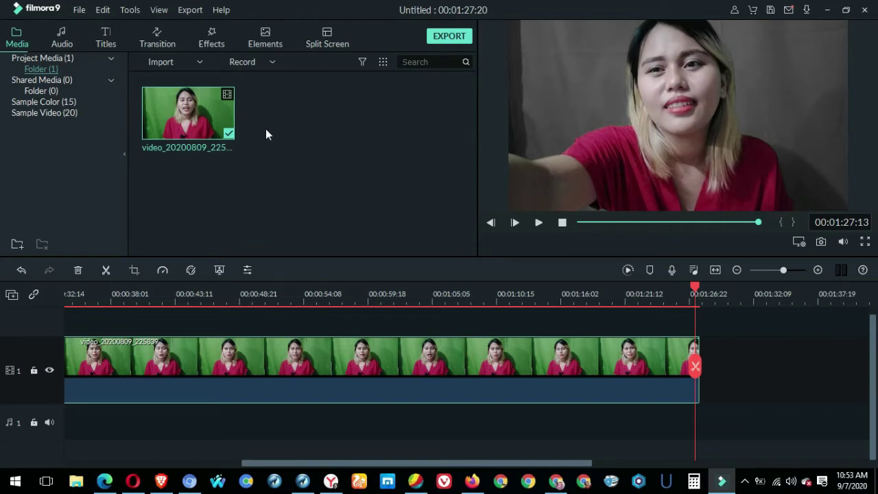
# Step: Import the background image bg from the Pictures folder into the project media
pyautogui.click(200, 62)
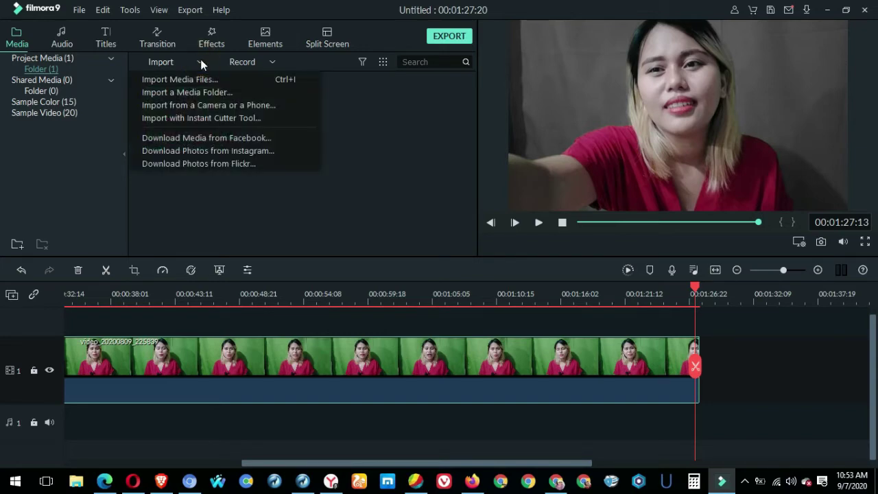
pyautogui.click(212, 80)
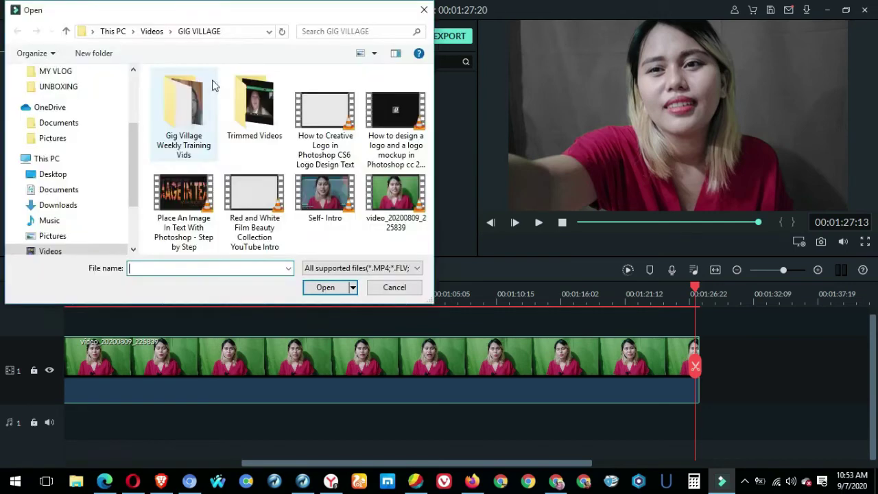
pyautogui.click(43, 236)
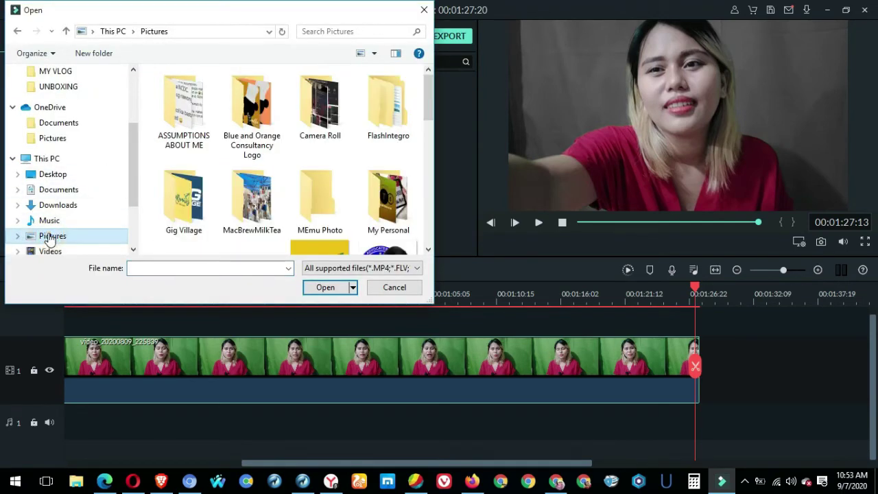
pyautogui.scroll(-2, 317, 113)
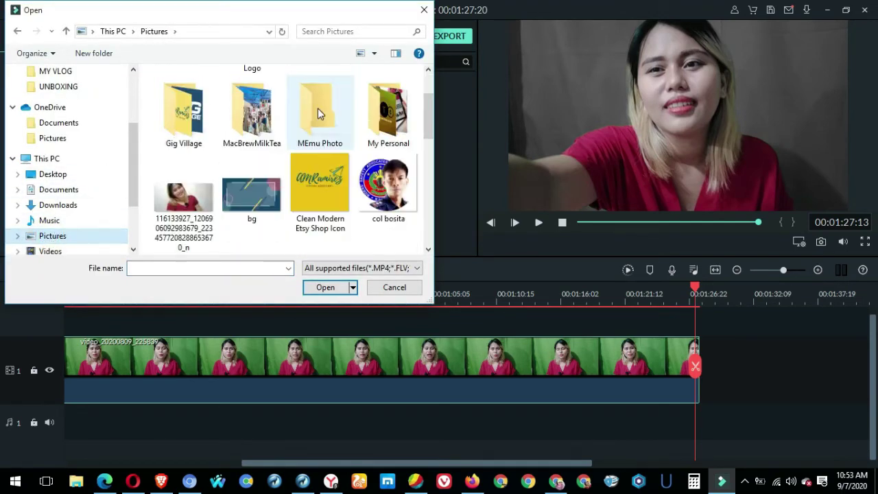
pyautogui.click(251, 195)
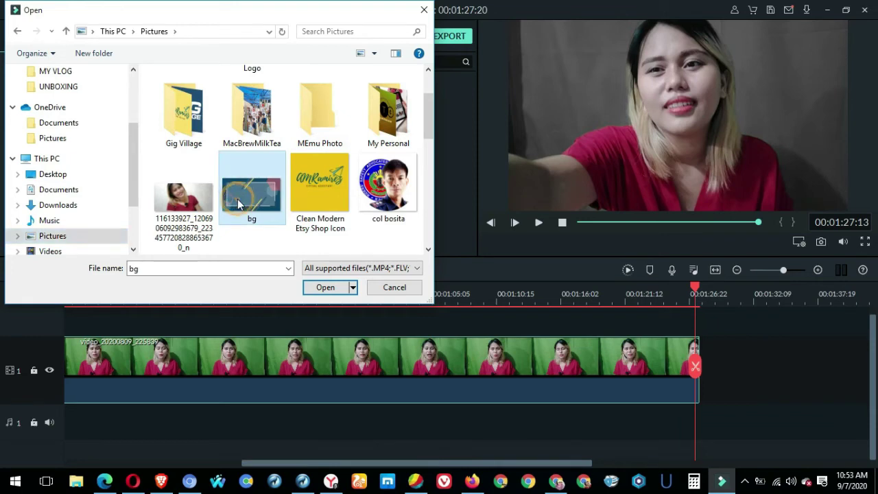
pyautogui.click(332, 287)
# Step: Add the bg image to the timeline and put it at the start of a new second video track
pyautogui.moveTo(282, 139)
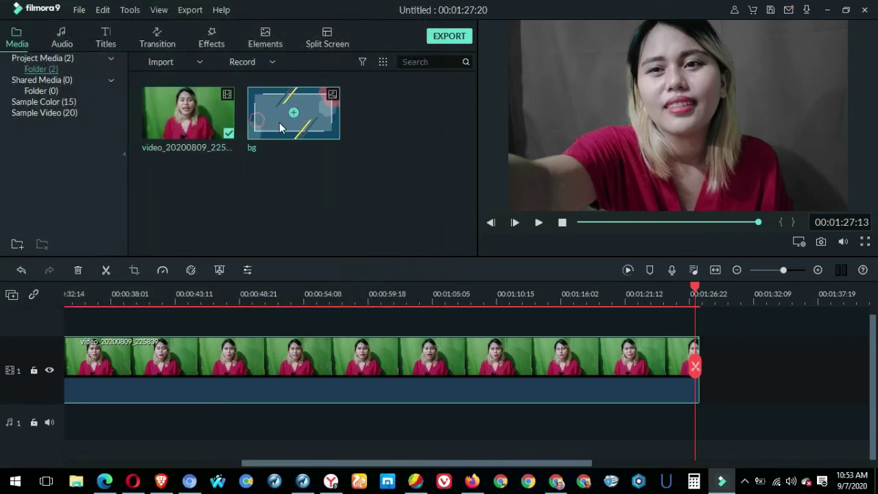
pyautogui.moveTo(279, 122); pyautogui.dragTo(847, 411)
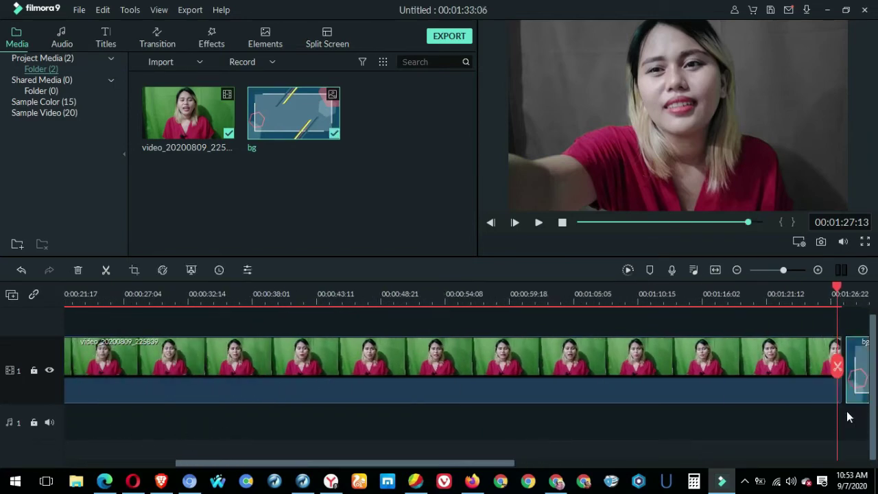
pyautogui.rightClick(50, 384)
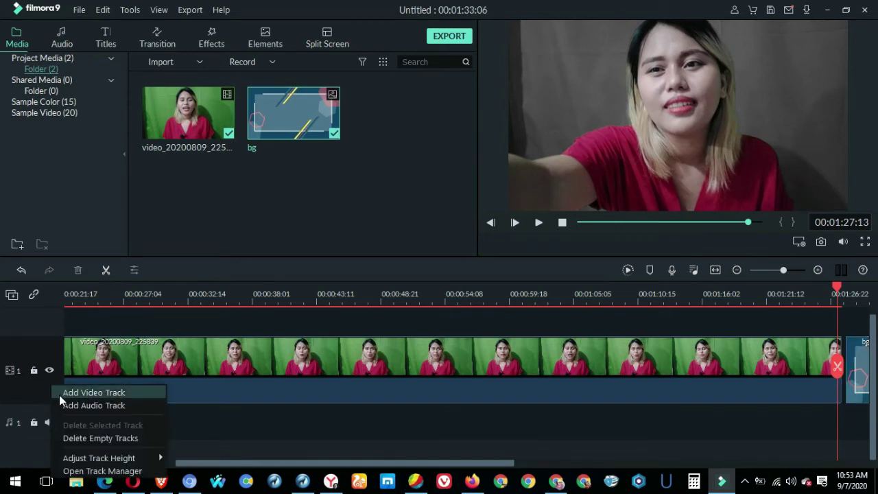
pyautogui.click(64, 395)
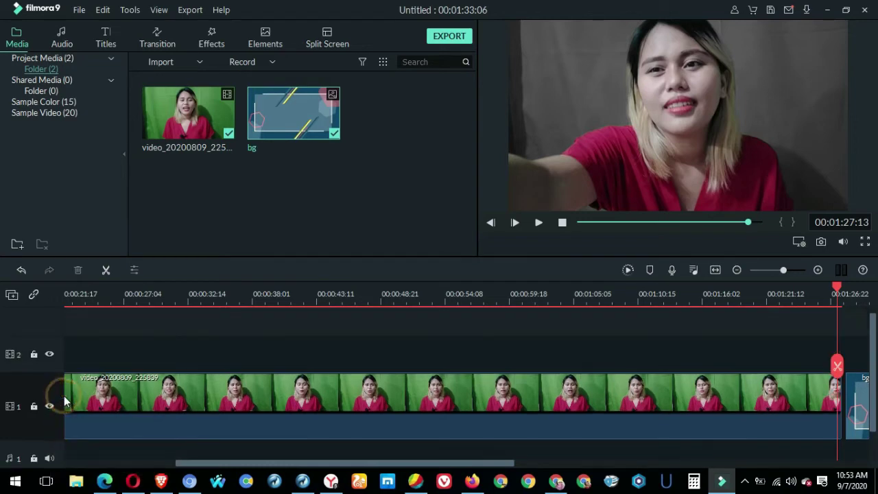
pyautogui.moveTo(858, 411); pyautogui.dragTo(37, 361)
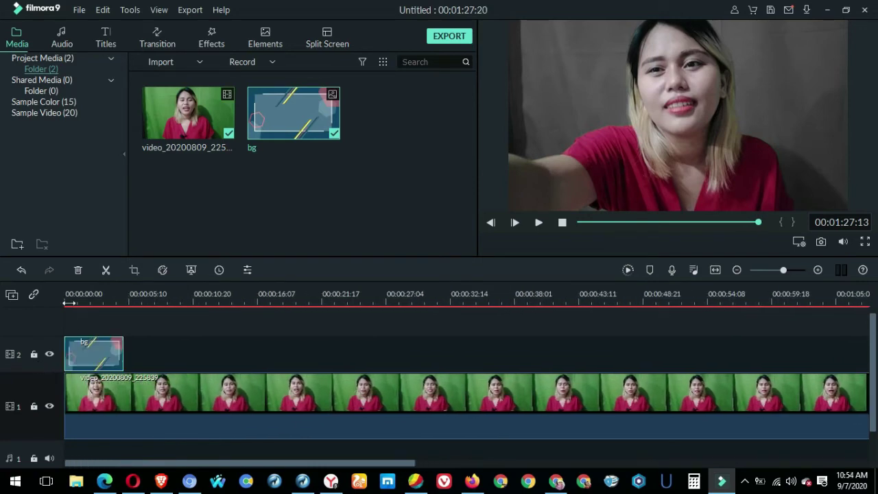
# Step: Play the timeline from near its start to preview the bg image above the video
pyautogui.click(68, 295)
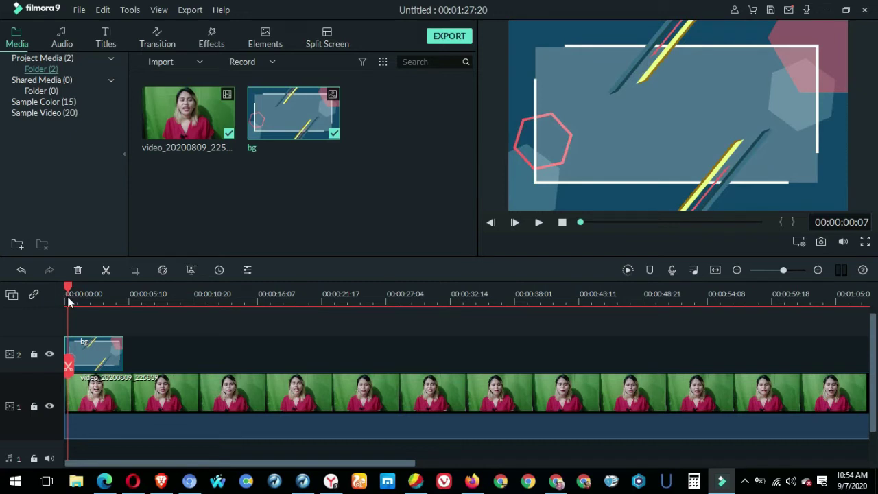
pyautogui.press('space')
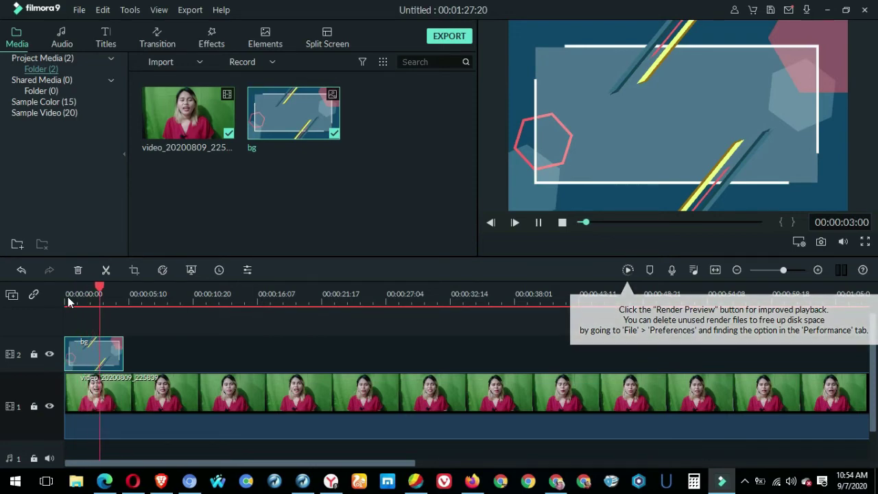
pyautogui.press('space')
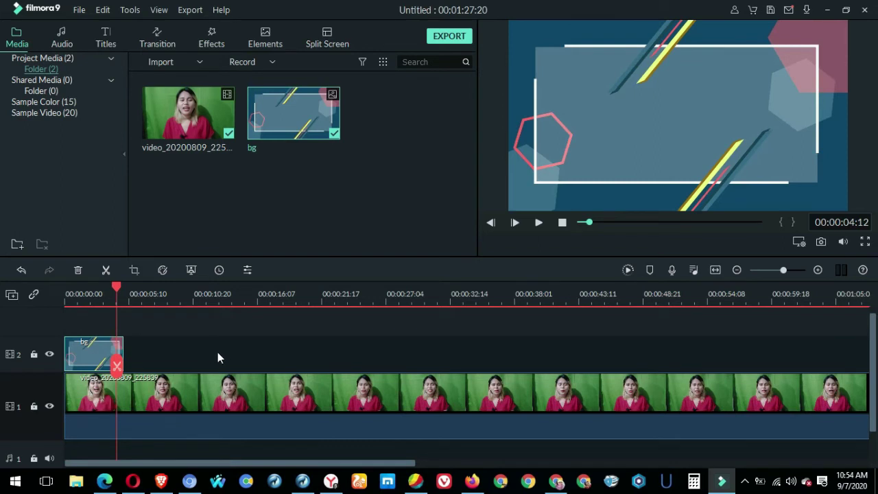
# Step: Swap the clips so the keyed video starts on track 2 and the bg image starts on track 1 beneath it
pyautogui.doubleClick(159, 393)
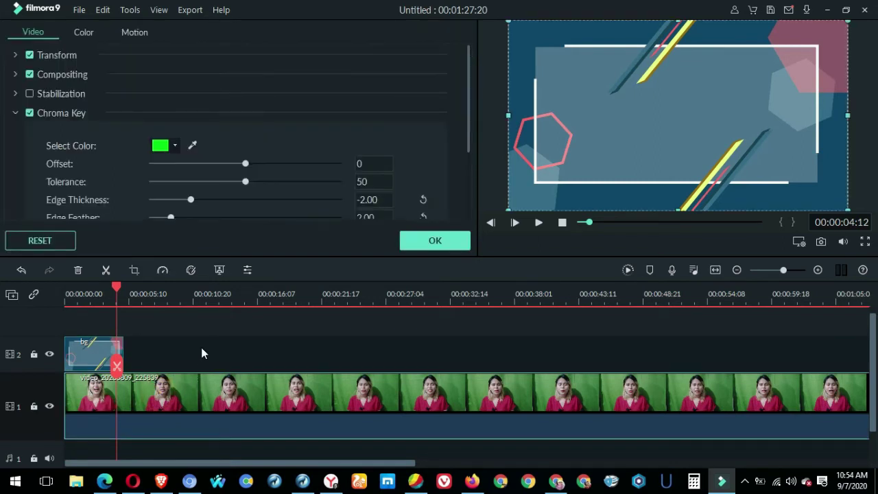
pyautogui.moveTo(163, 399); pyautogui.dragTo(224, 351)
pyautogui.moveTo(77, 357); pyautogui.dragTo(74, 411)
pyautogui.moveTo(219, 350); pyautogui.dragTo(148, 352)
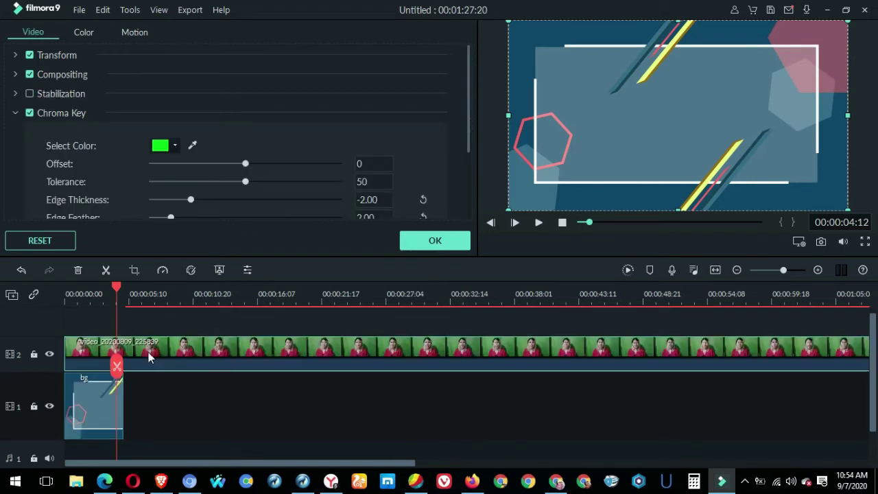
# Step: Return the playhead to the start of the timeline and check how the keyed video blends with the bg image
pyautogui.moveTo(118, 288); pyautogui.dragTo(41, 295)
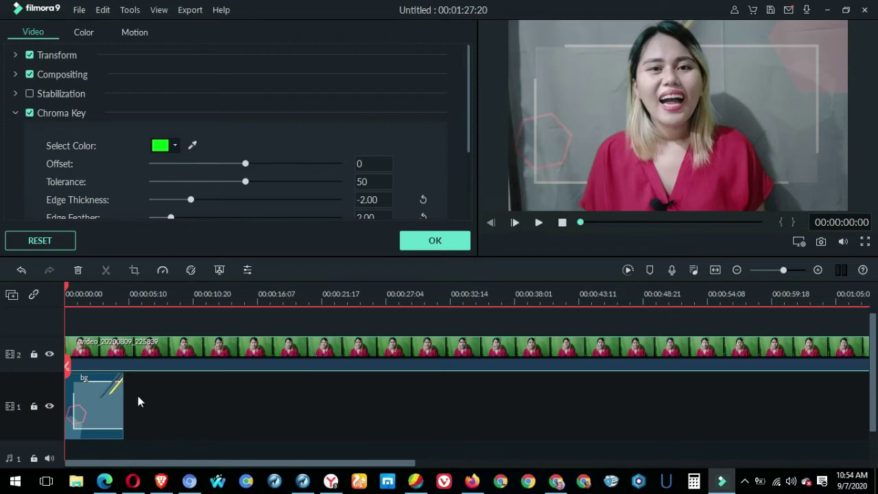
pyautogui.click(563, 155)
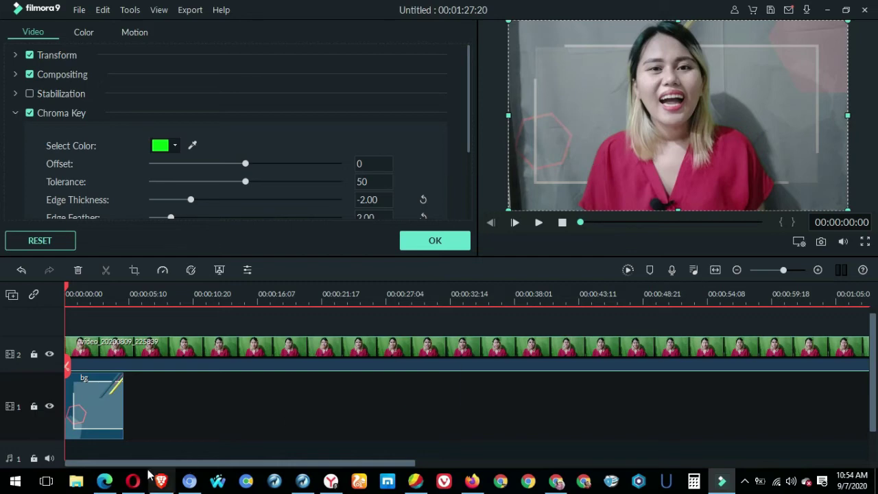
pyautogui.click(109, 417)
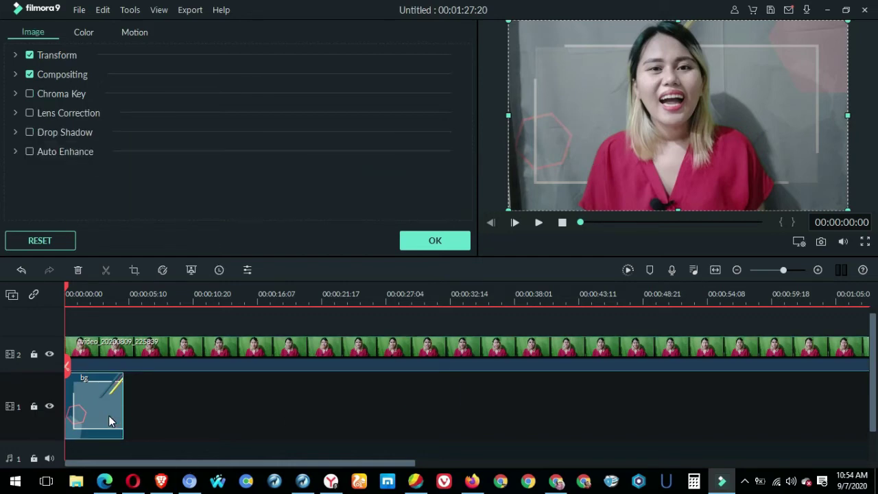
pyautogui.click(79, 413)
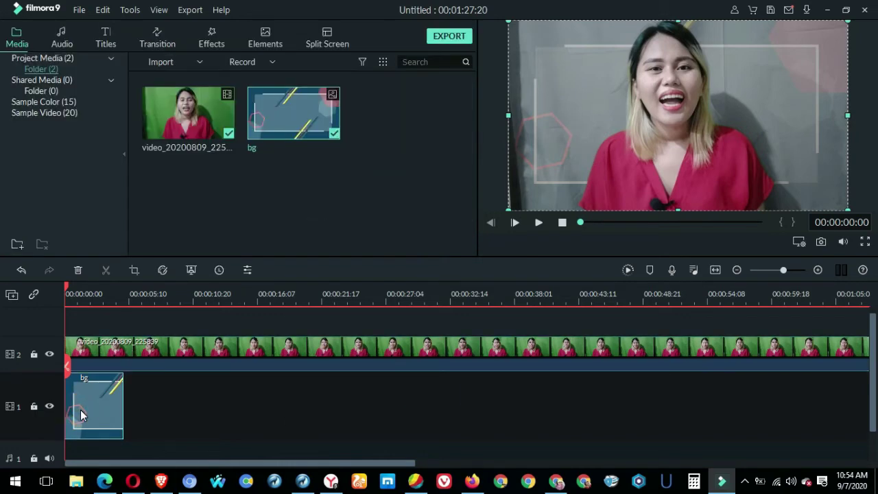
# Step: Set the Chroma Key offset of the video clip on track 2 to 16
pyautogui.rightClick(186, 350)
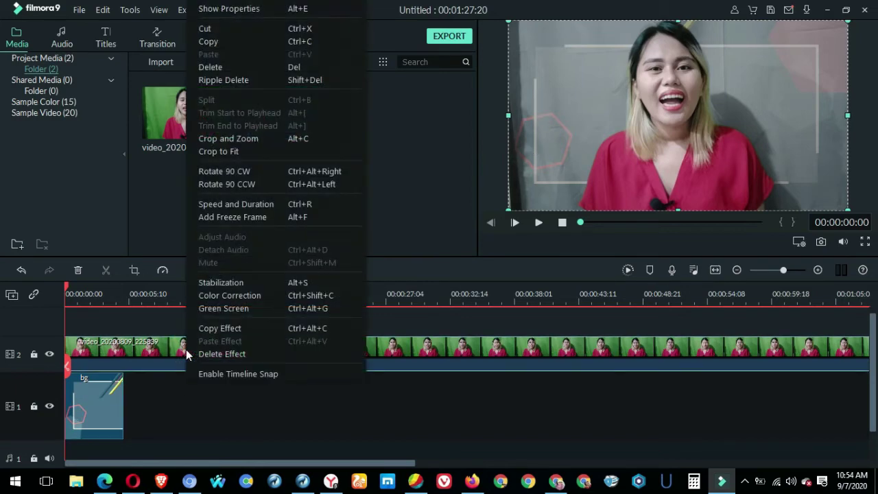
pyautogui.click(207, 308)
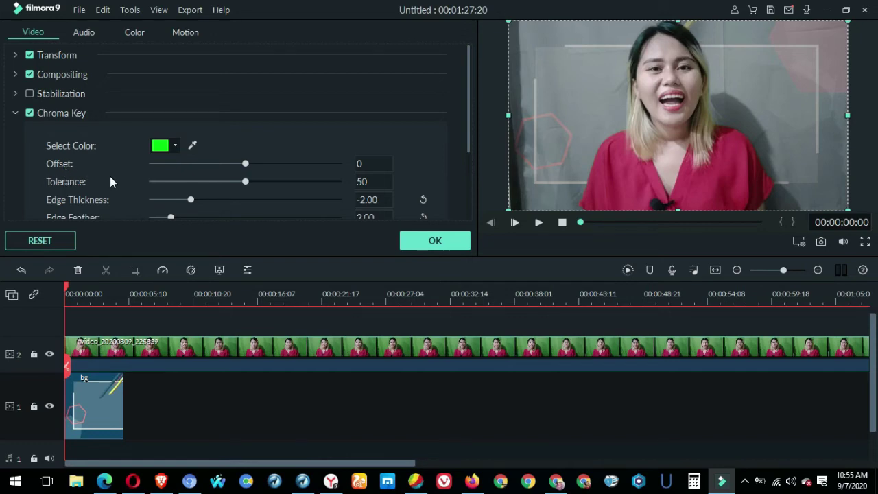
pyautogui.click(261, 163)
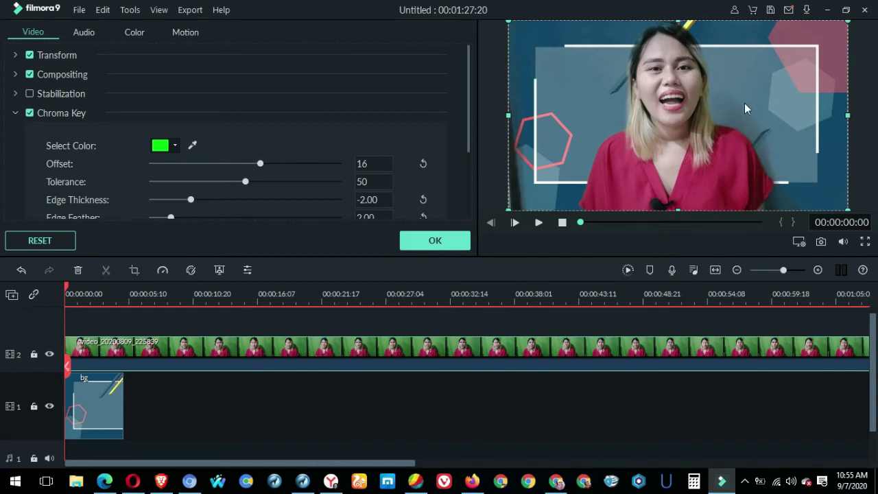
# Step: Try Chroma Key tolerance values such as 60, 54, 47 and 48 on the video clip, and return the tolerance to 50
pyautogui.click(252, 181)
pyautogui.click(264, 180)
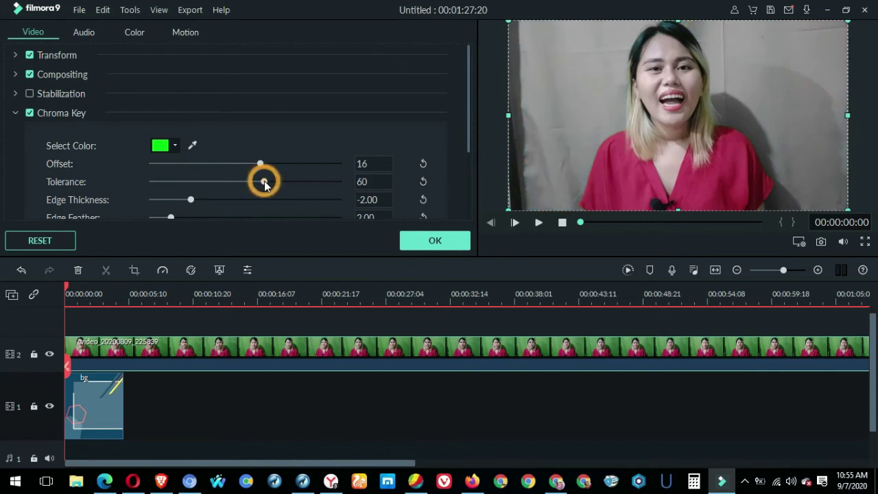
pyautogui.click(275, 181)
pyautogui.click(253, 181)
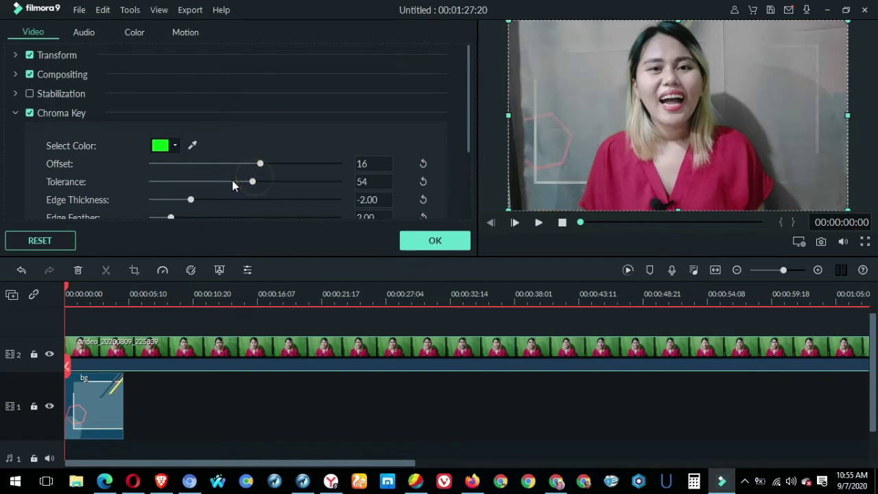
pyautogui.click(241, 181)
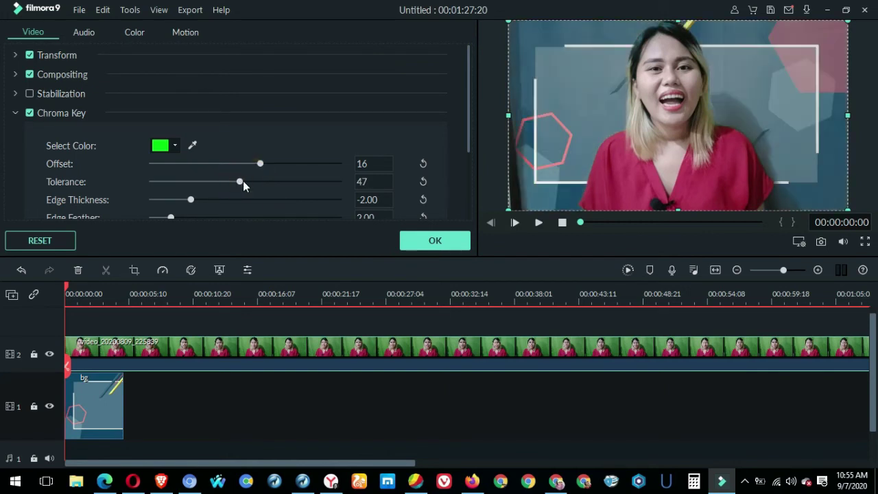
pyautogui.click(242, 181)
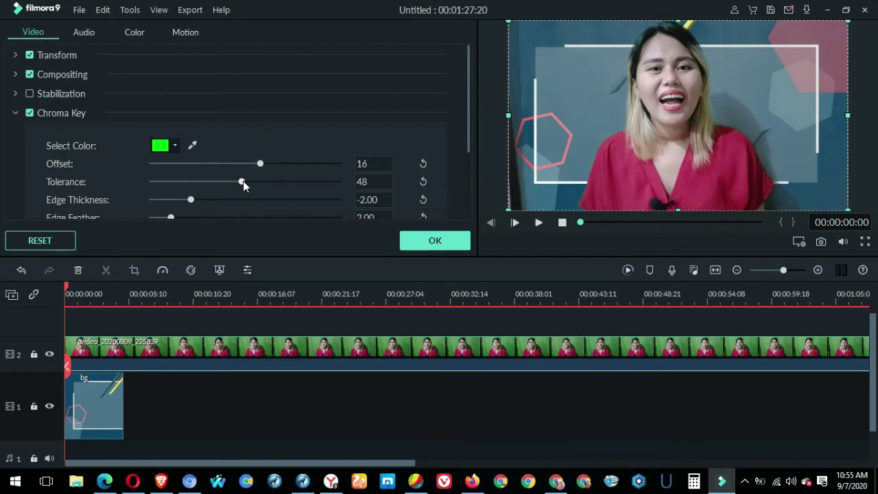
pyautogui.click(248, 181)
pyautogui.click(244, 181)
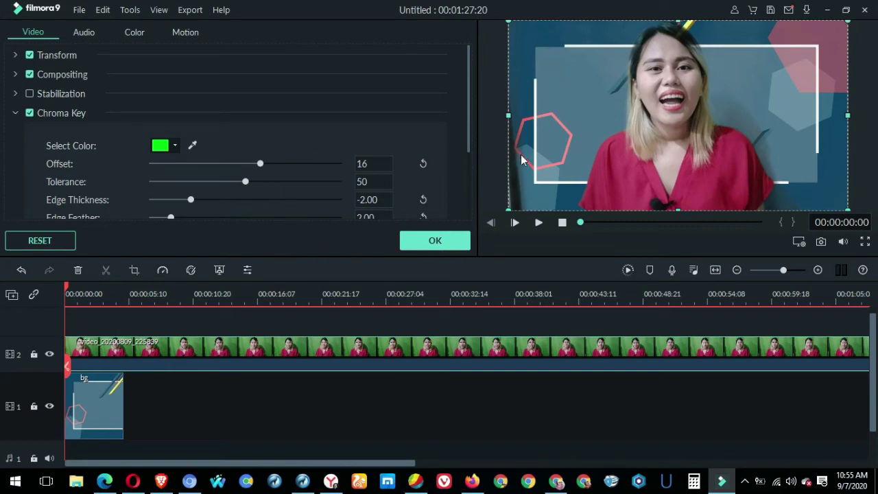
# Step: Enable Lens Correction on the video clip with the Sony FDR X3000 model profile, and apply the clip settings
pyautogui.scroll(-3, 102, 126)
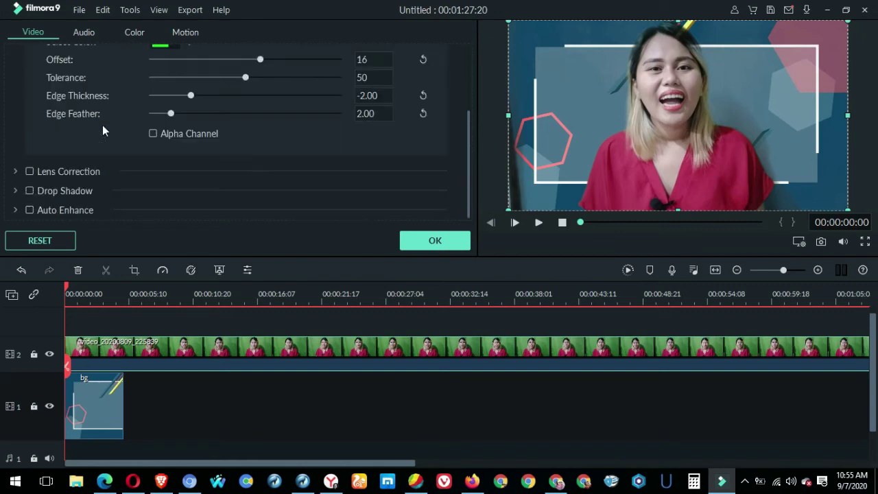
pyautogui.click(29, 171)
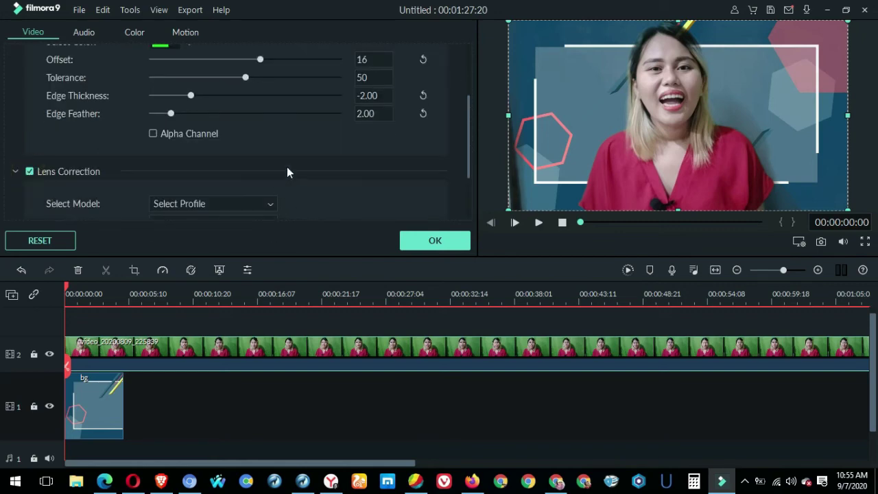
pyautogui.scroll(-2, 287, 172)
pyautogui.click(270, 146)
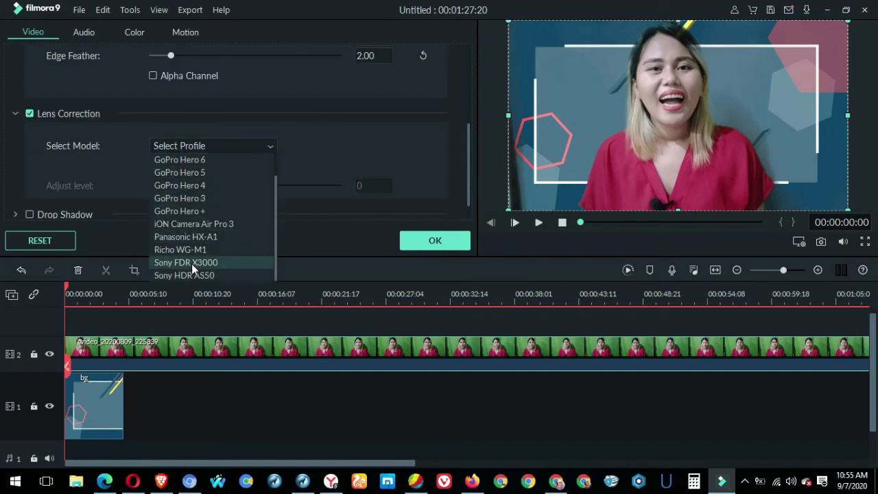
pyautogui.click(192, 263)
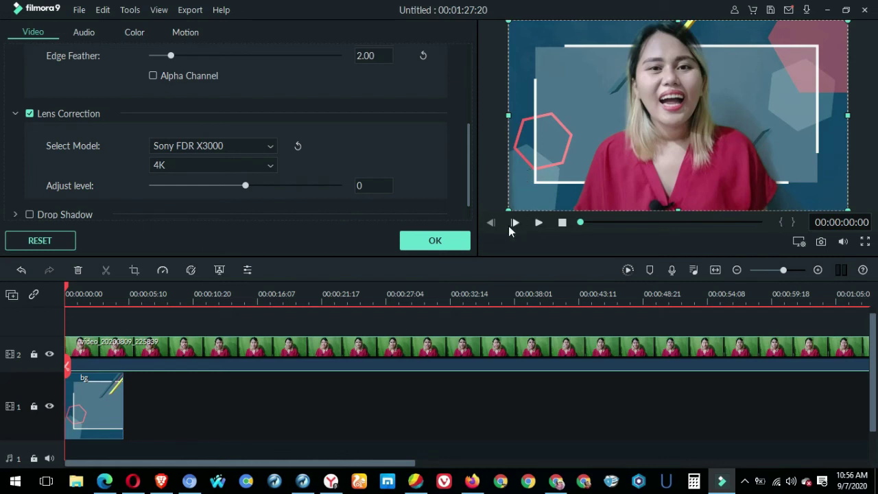
pyautogui.scroll(-1, 429, 127)
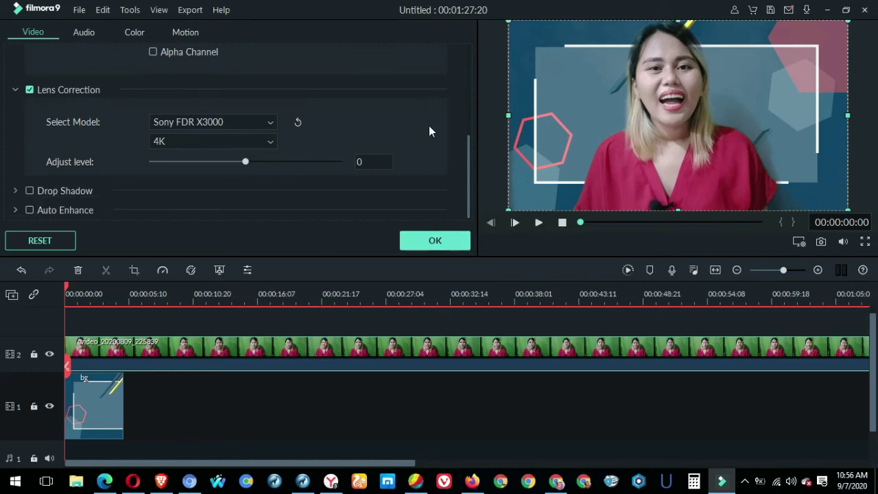
pyautogui.click(426, 242)
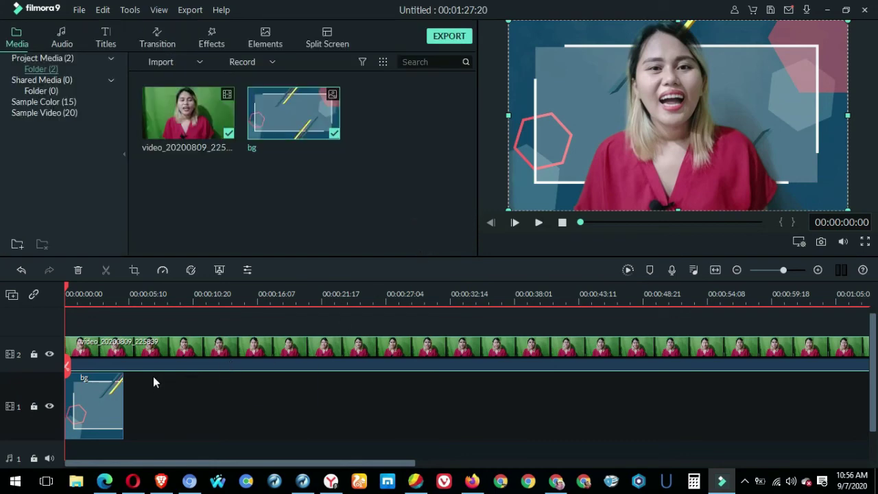
# Step: Play the timeline past the bg image's end, and extend the bg clip on track 1 to match the video's full length
pyautogui.press('space')
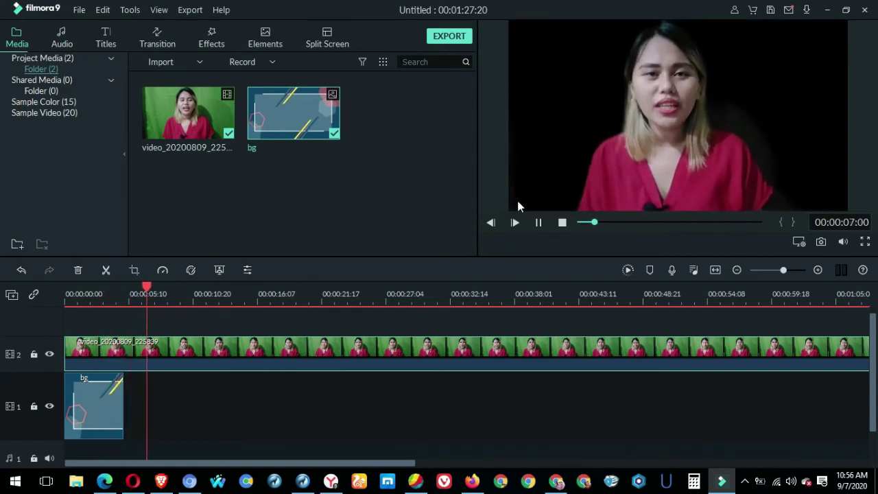
pyautogui.press('space')
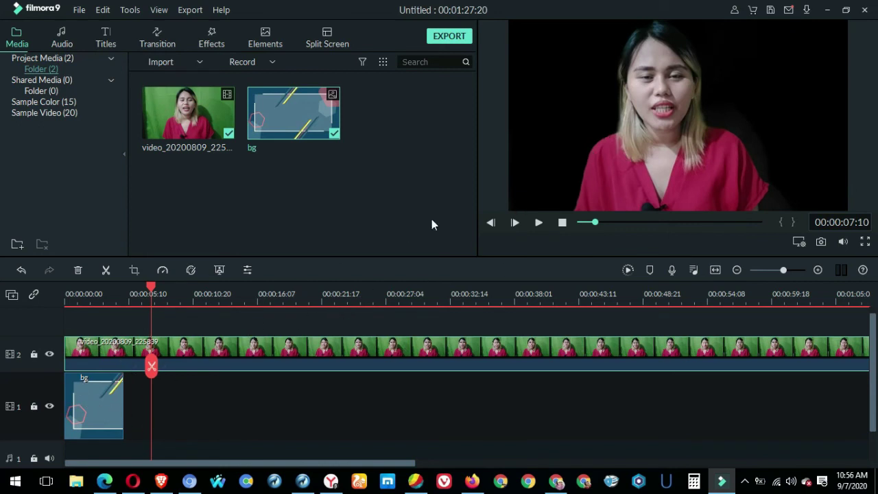
pyautogui.click(97, 408)
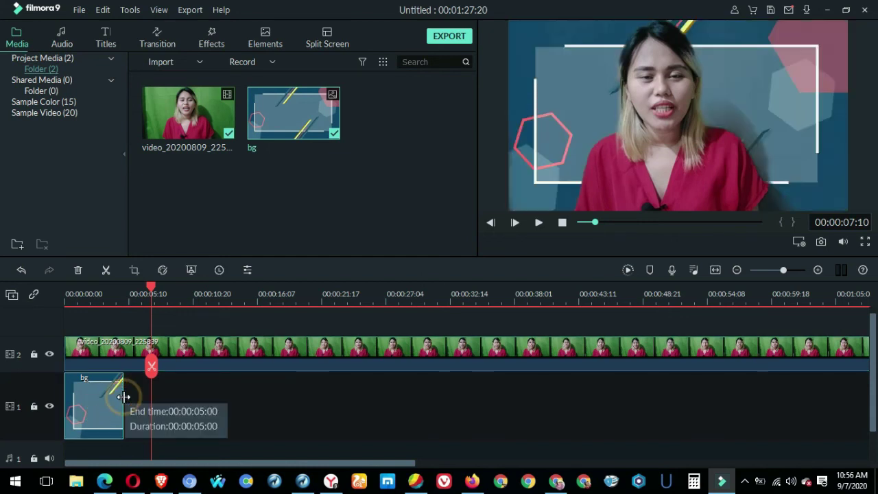
pyautogui.moveTo(123, 397); pyautogui.dragTo(733, 396)
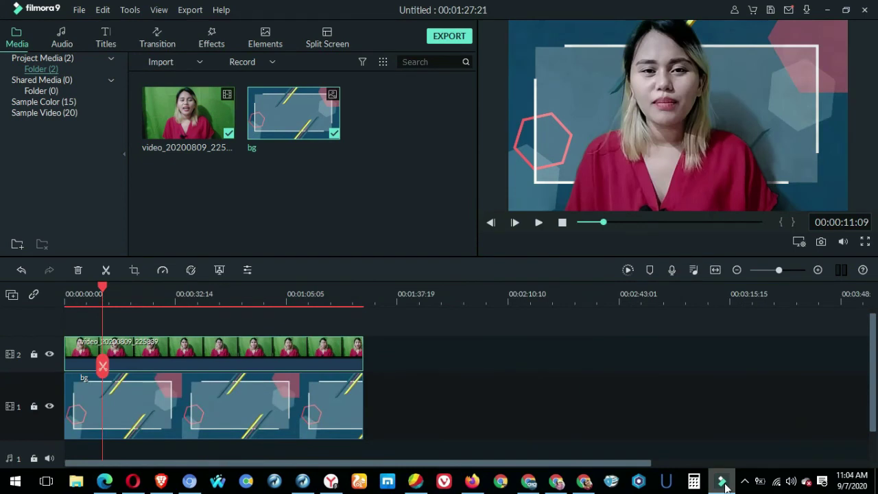